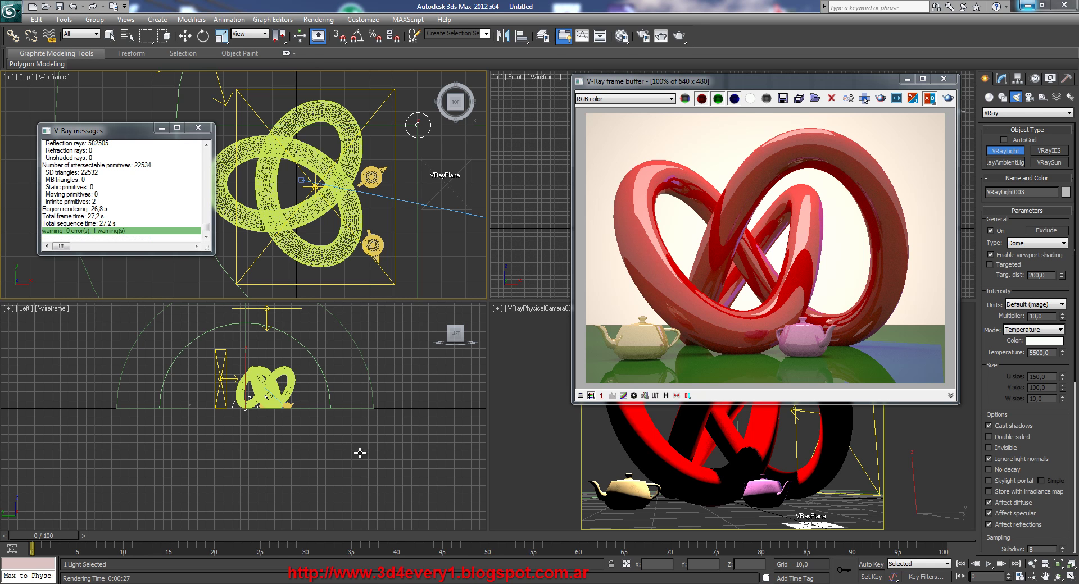
Move the V-Ray frame buffer off the Top view and recenter the red knot there
left_click_drag(778, 85, 378, 89)
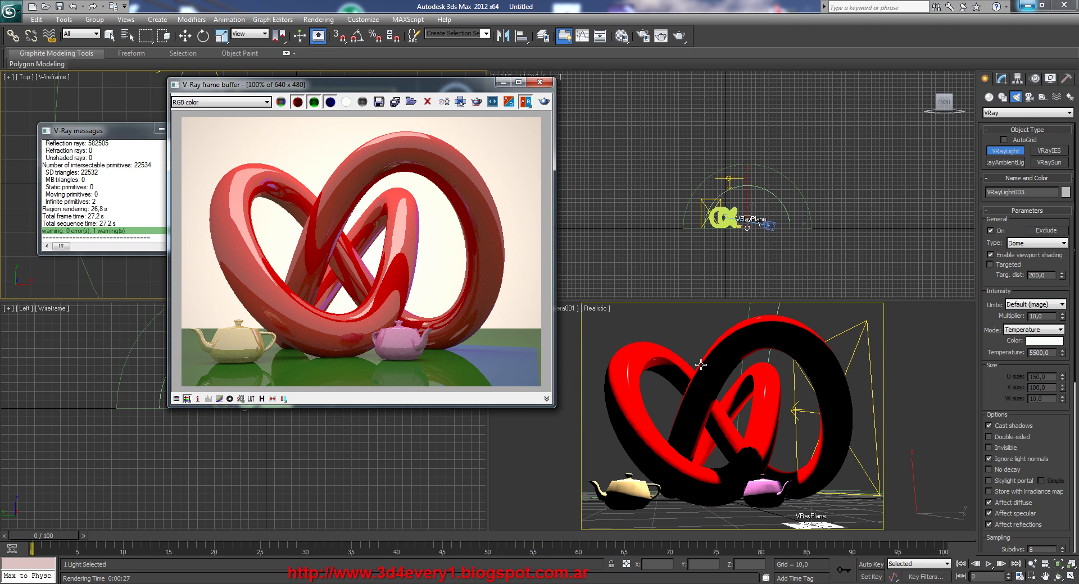
left_click_drag(447, 89, 771, 93)
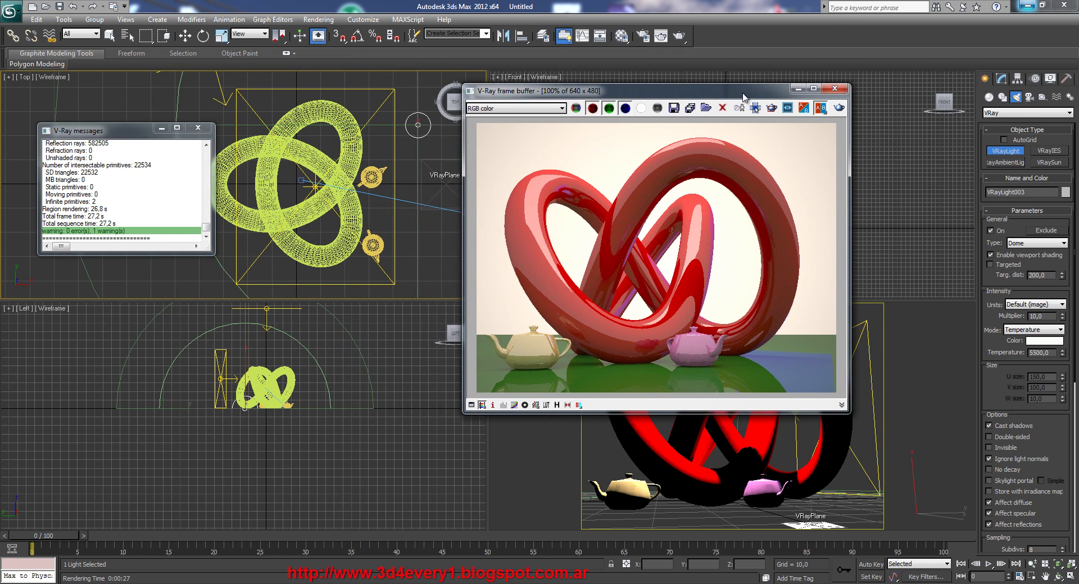
scroll(465, 260, "down", 3)
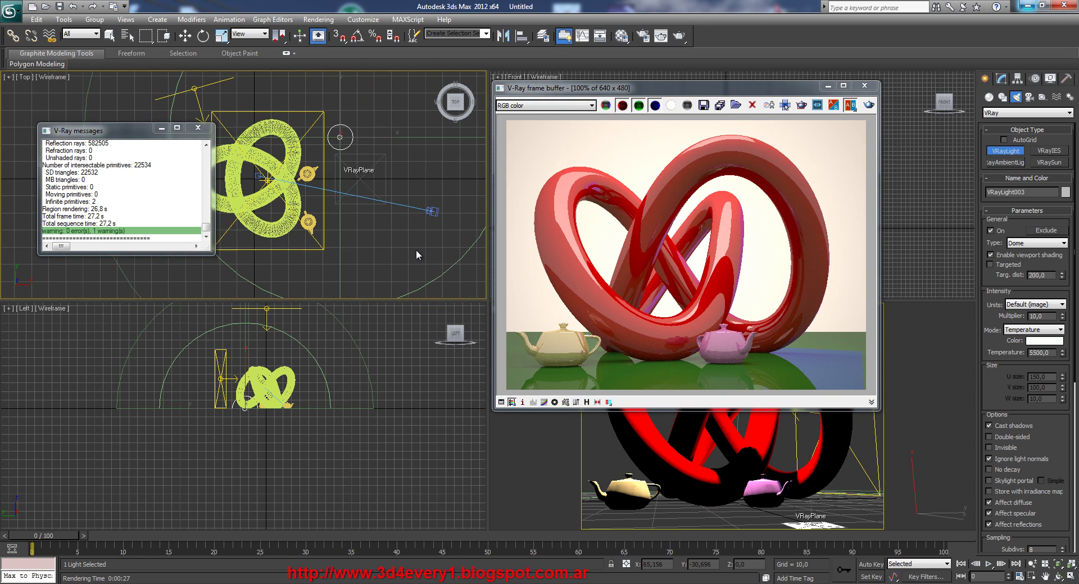
middle_click_drag(444, 252, 432, 270)
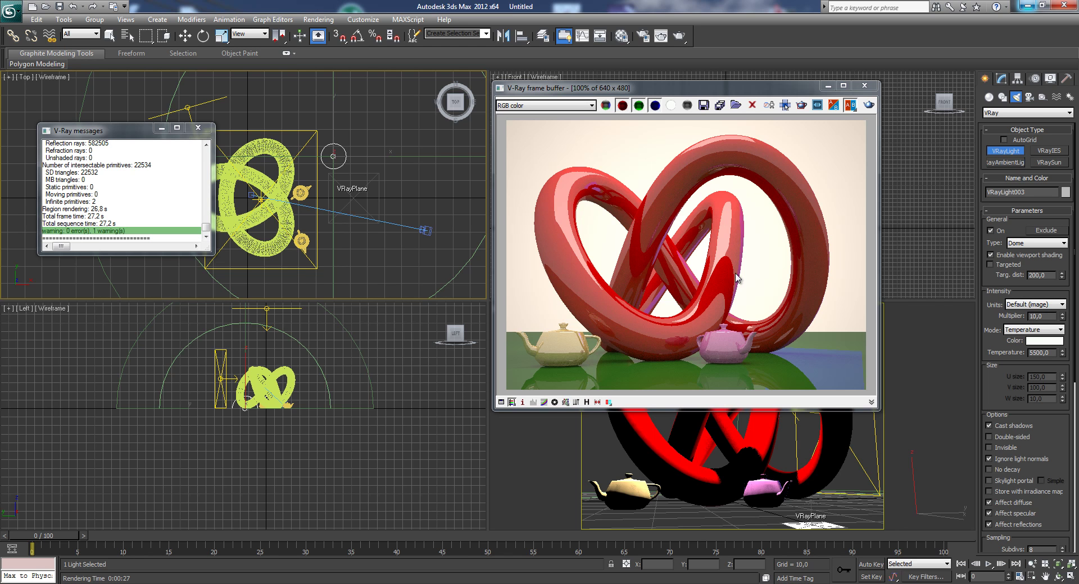
left_click_drag(724, 94, 746, 89)
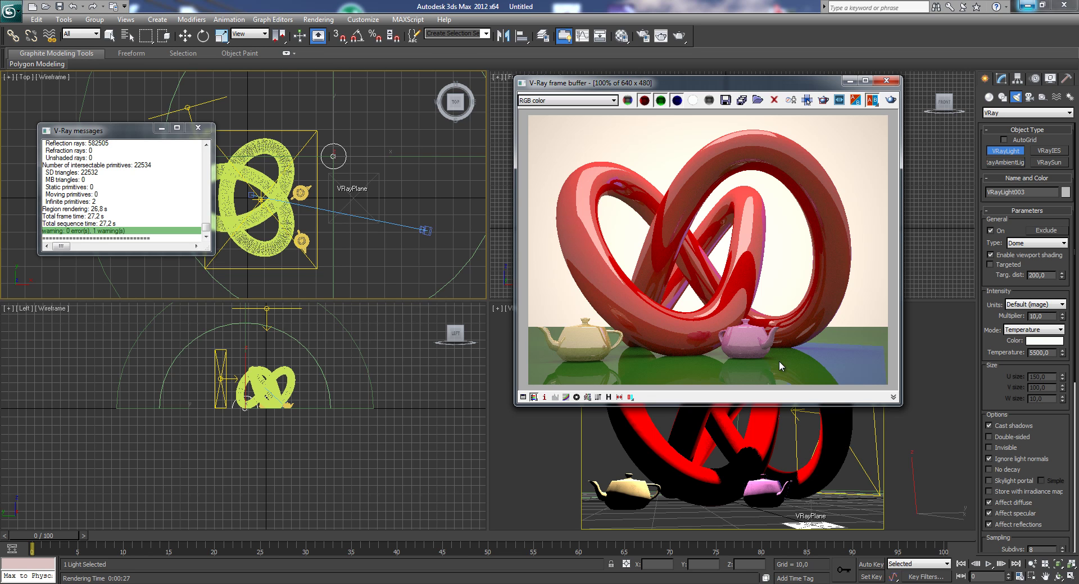
left_click_drag(718, 88, 784, 92)
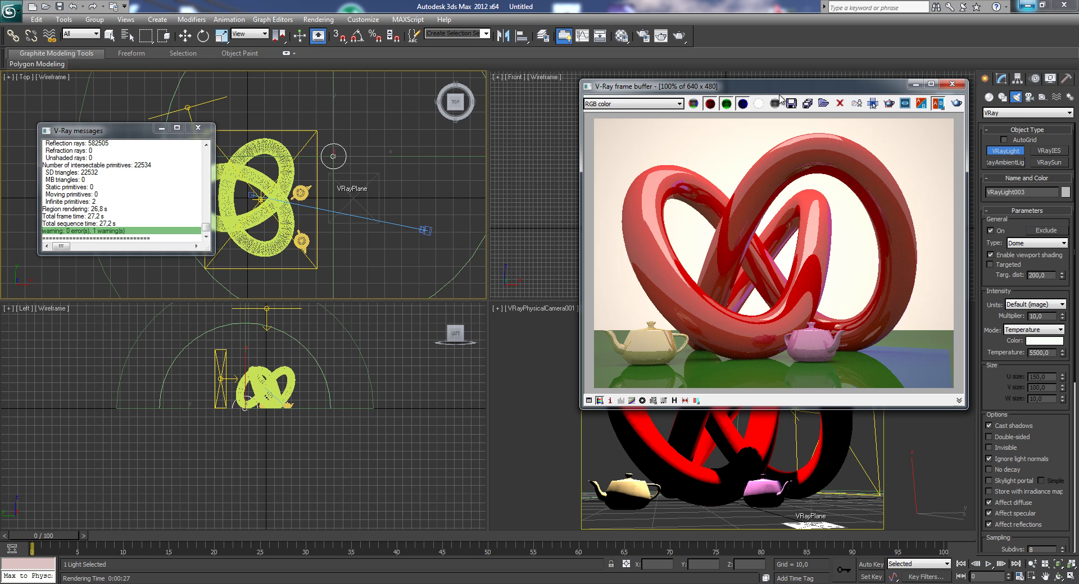
left_click_drag(780, 88, 591, 90)
Close the render window and change the camera viewport to a free Perspective view
left_click(763, 85)
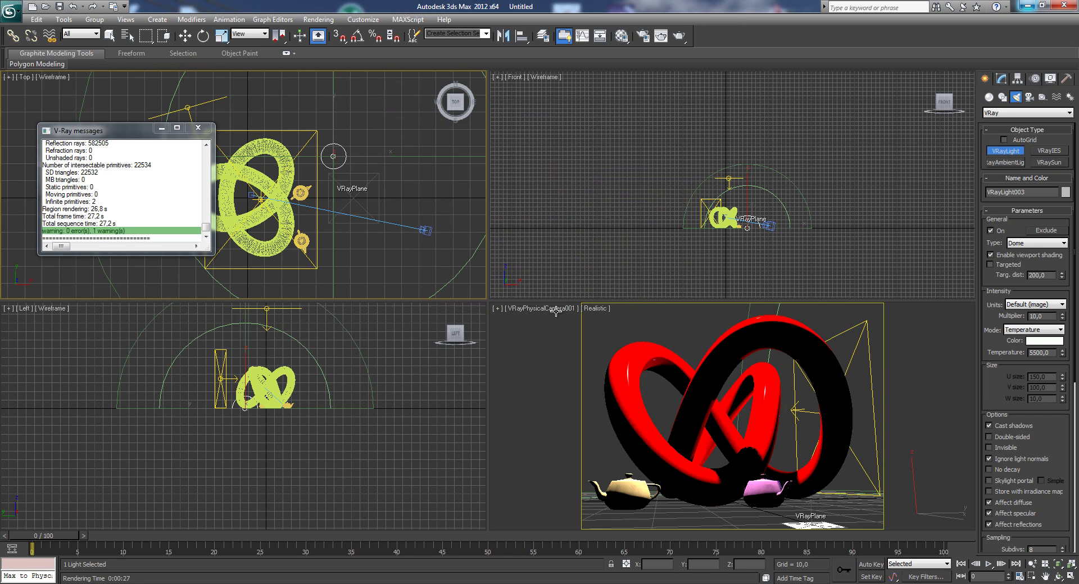
right_click(548, 353)
key("ctrl+z")
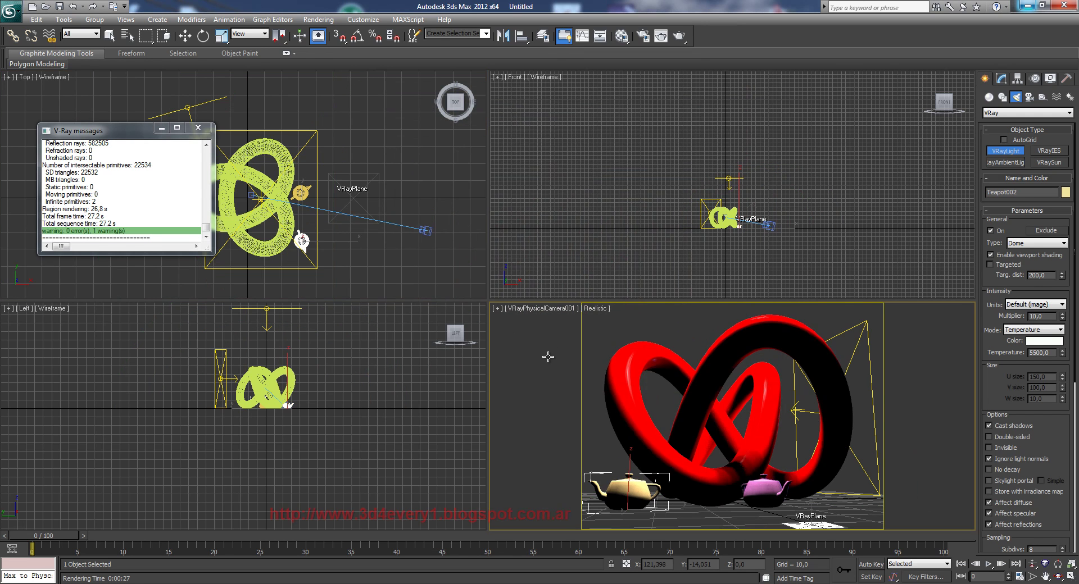
key("p")
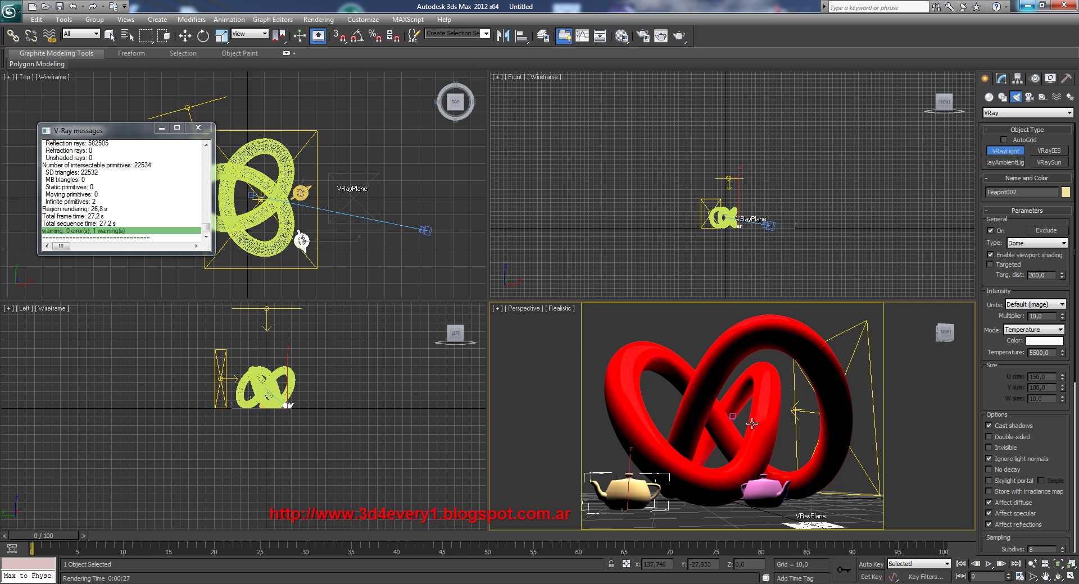
Pan, zoom and orbit so the pink teapot fills the view from slightly above
mouse_move(746, 472)
middle_mouse_down()
mouse_move(754, 459)
mouse_move(753, 478)
middle_mouse_up()
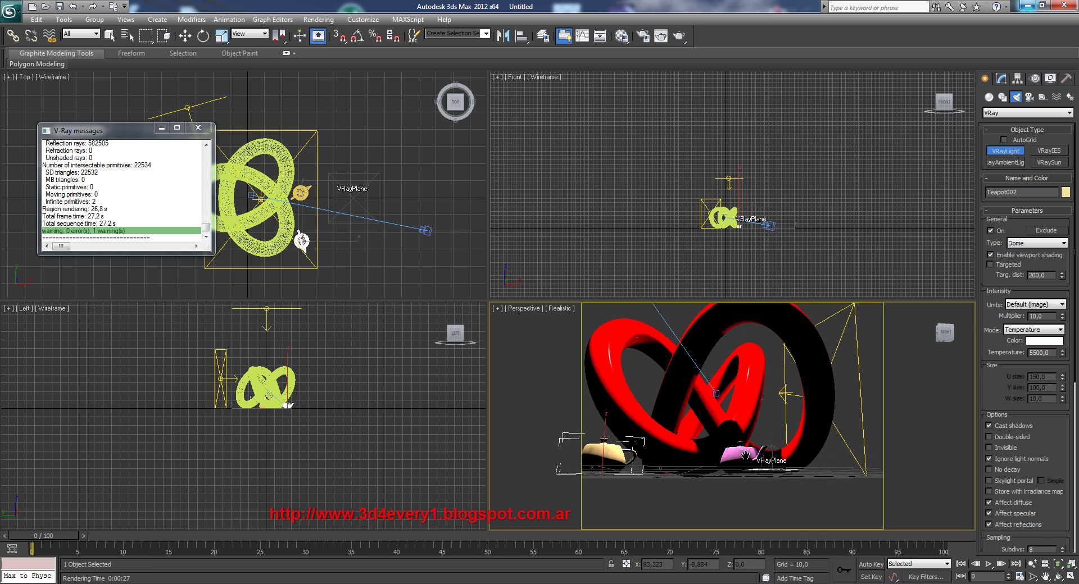
scroll(753, 483, "up", 5)
scroll(753, 488, "up", 3)
scroll(747, 450, "up", 3)
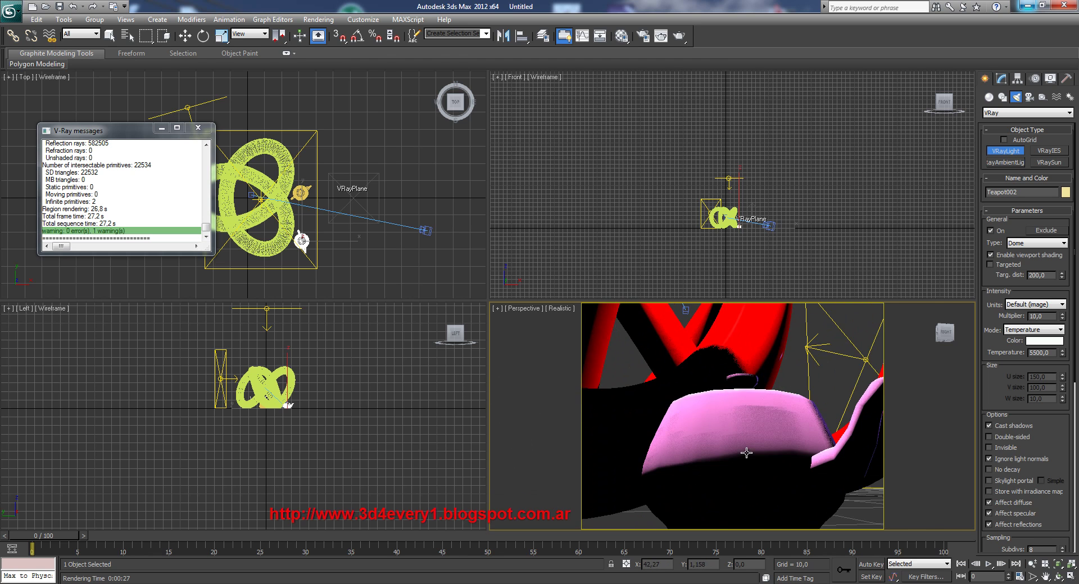
middle_click_drag(746, 450, 740, 451)
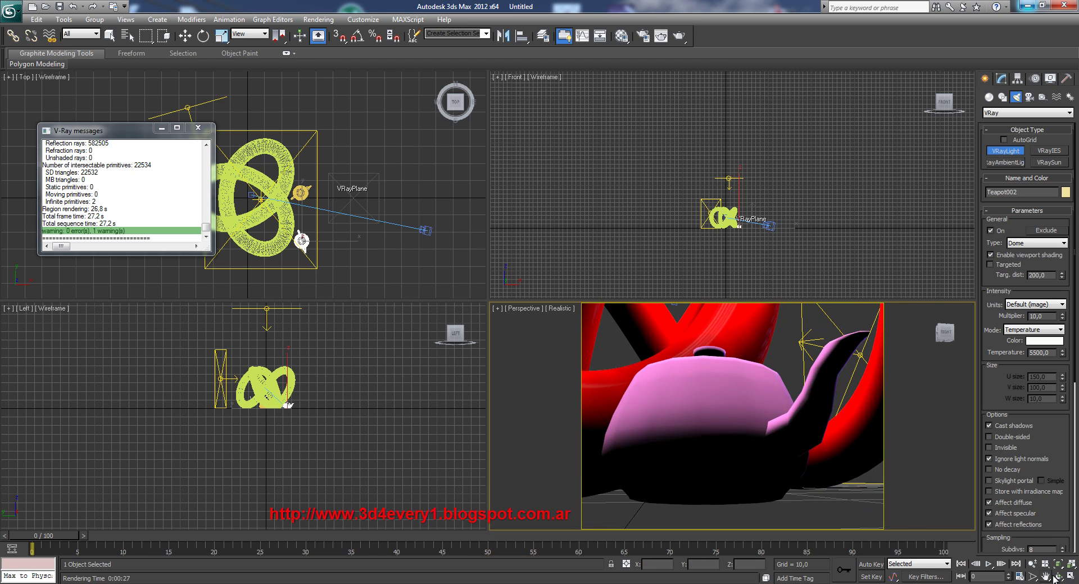
mouse_move(736, 416)
middle_mouse_down("alt")
mouse_move(733, 447)
mouse_move(731, 415)
mouse_move(727, 426)
middle_mouse_up("alt")
scroll(731, 416, "down", 3)
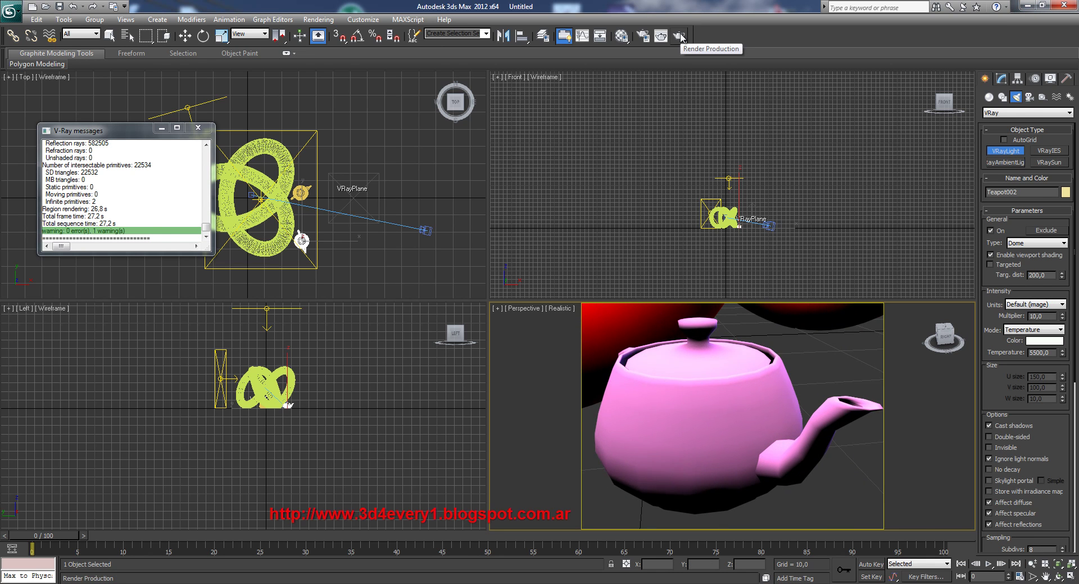
Render the close-up Perspective view of the pink teapot with V-Ray, arranging the frame buffer windows
left_click(678, 36)
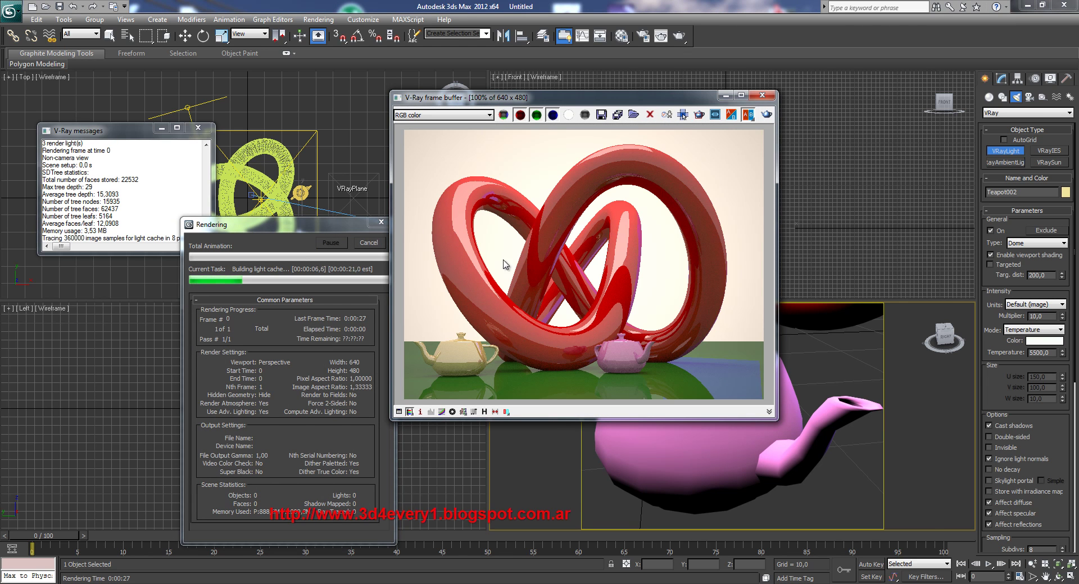
mouse_move(321, 226)
left_mouse_down()
mouse_move(279, 227)
mouse_move(273, 213)
left_mouse_up()
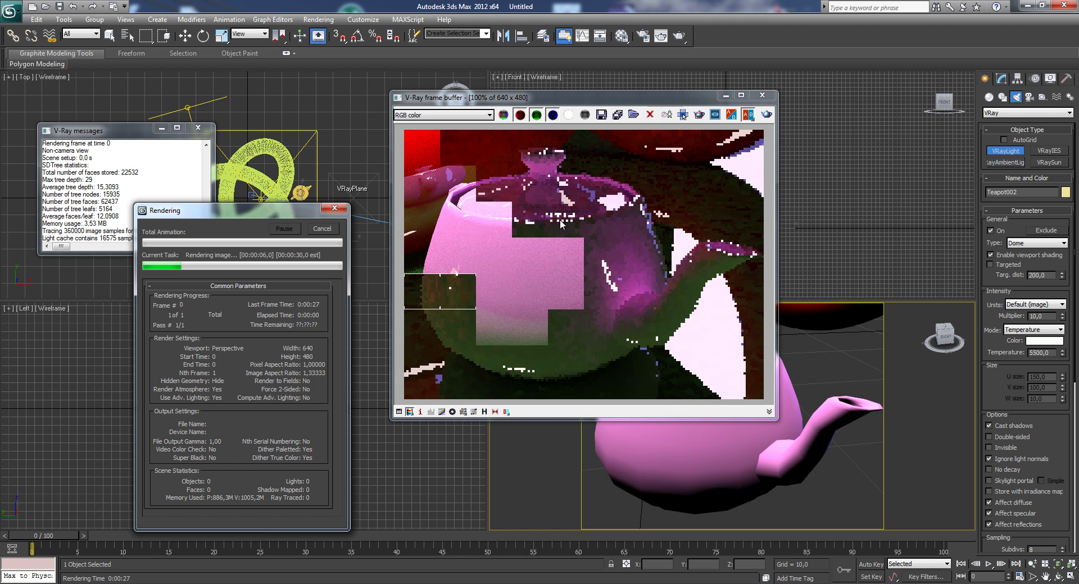
left_click_drag(613, 105, 792, 117)
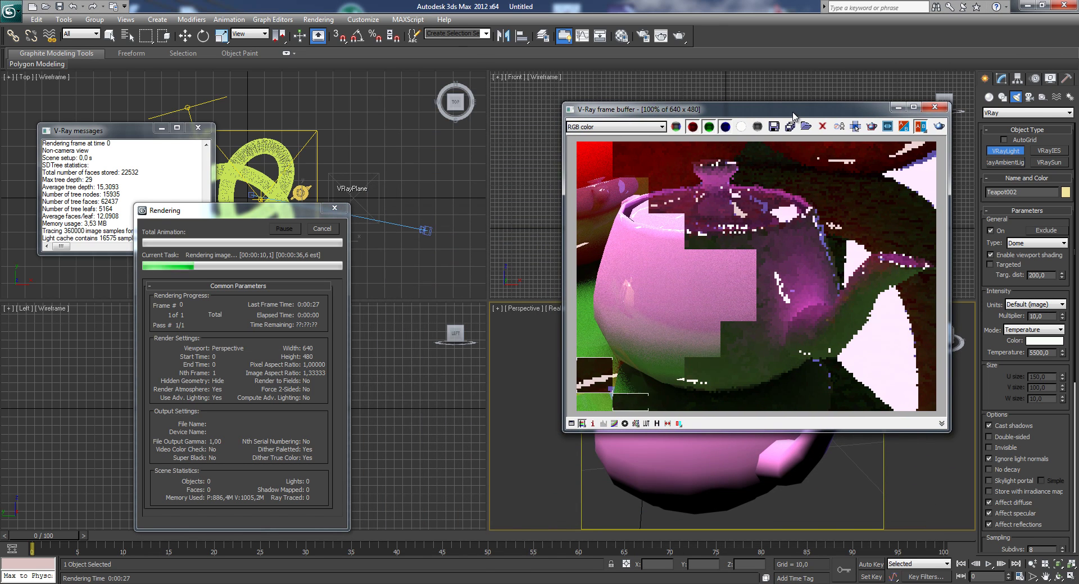
left_click_drag(793, 116, 773, 112)
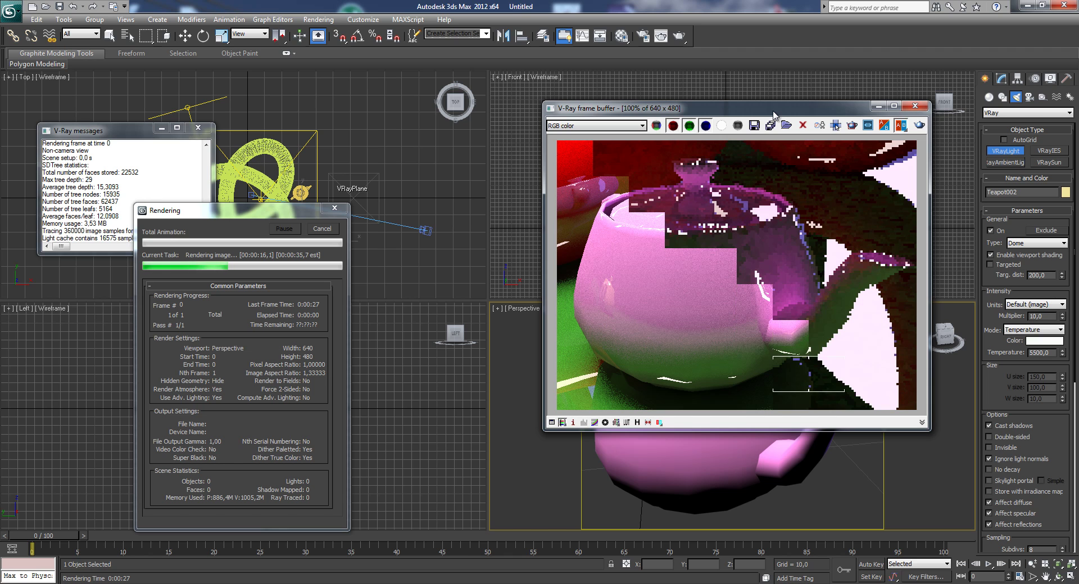
left_click_drag(773, 112, 773, 104)
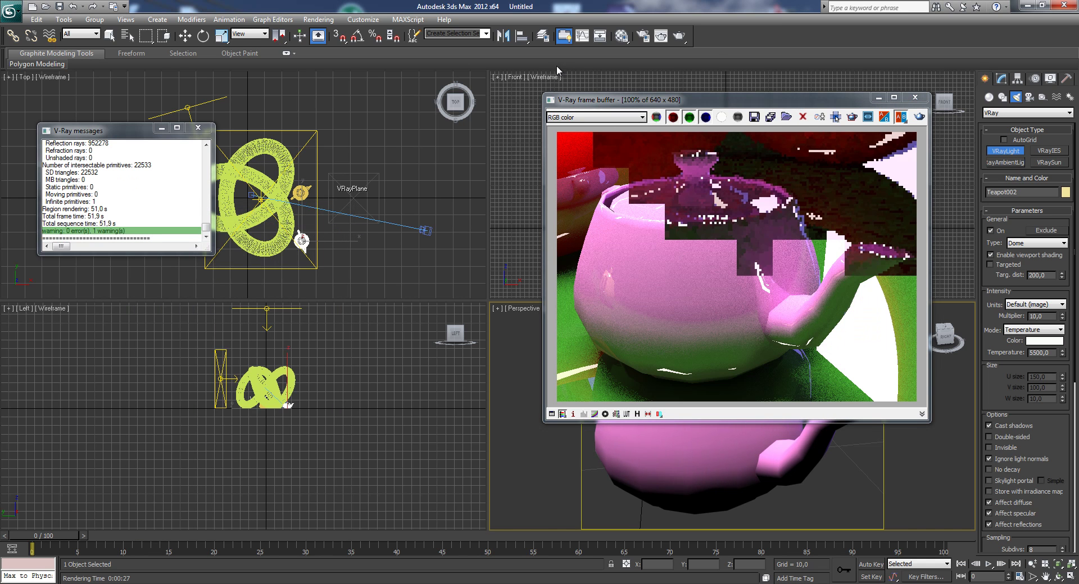
left_click_drag(618, 99, 522, 88)
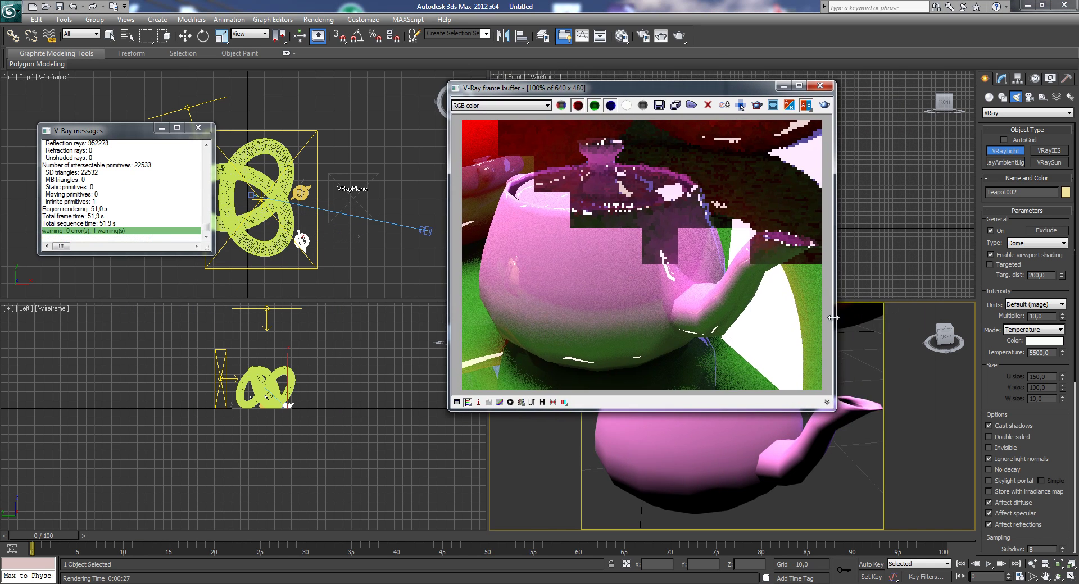
Open Environment and Effects with 8 and set the exposure control to VRay Exposure Control
key("e")
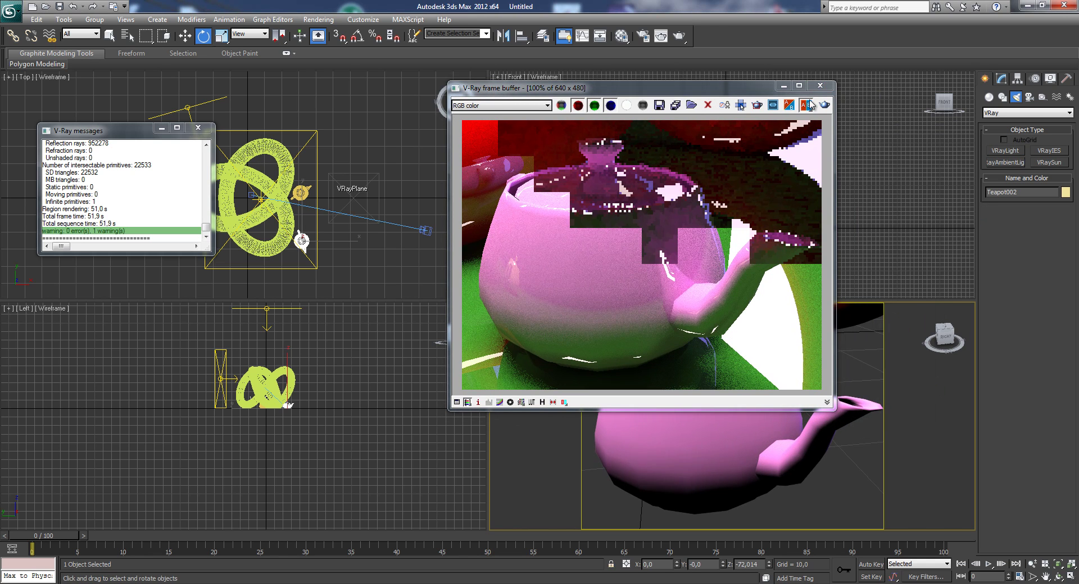
left_click_drag(641, 87, 744, 97)
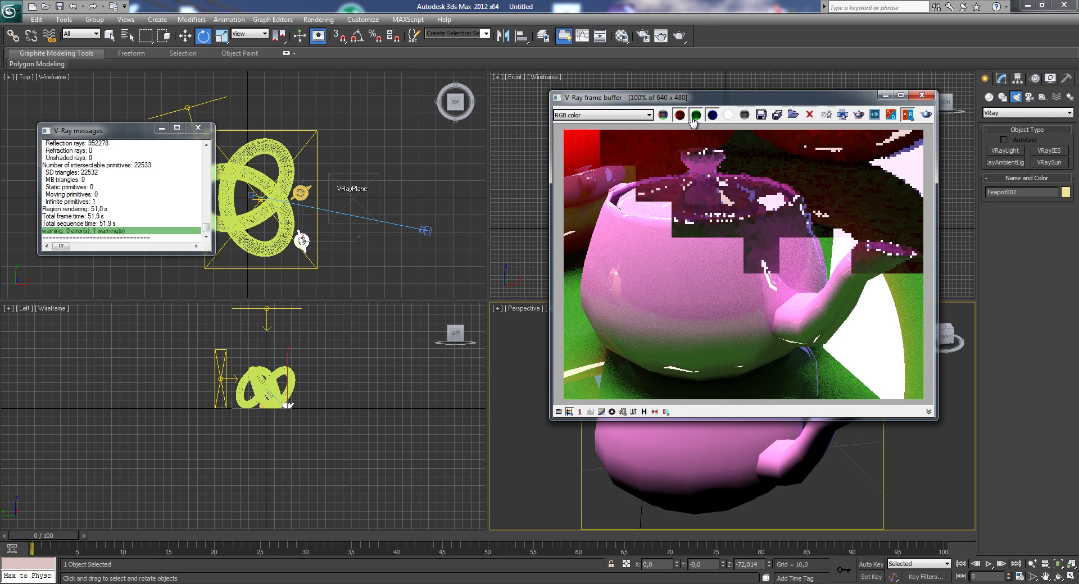
left_click(515, 160)
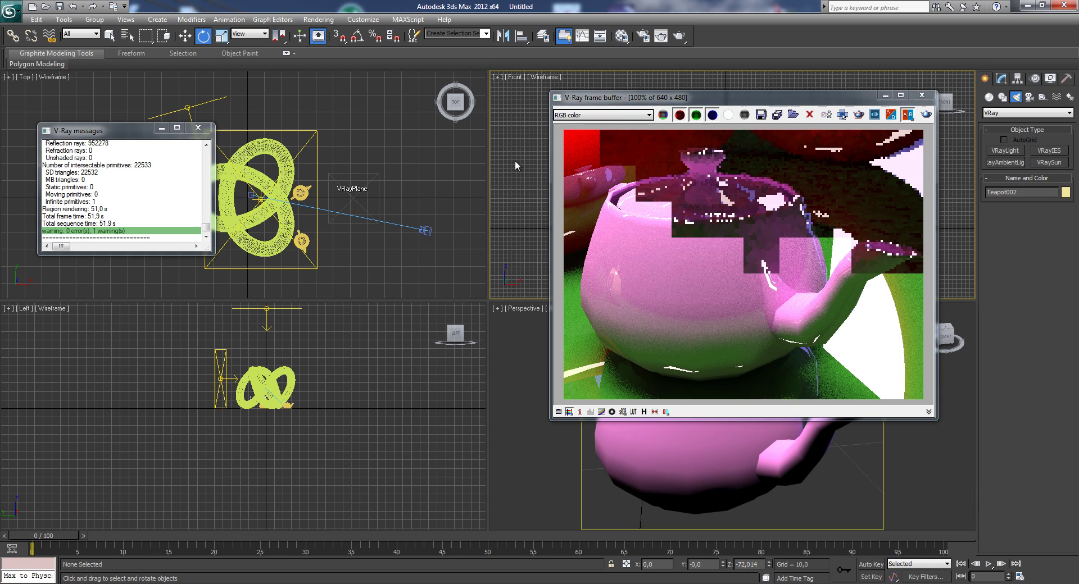
key("8")
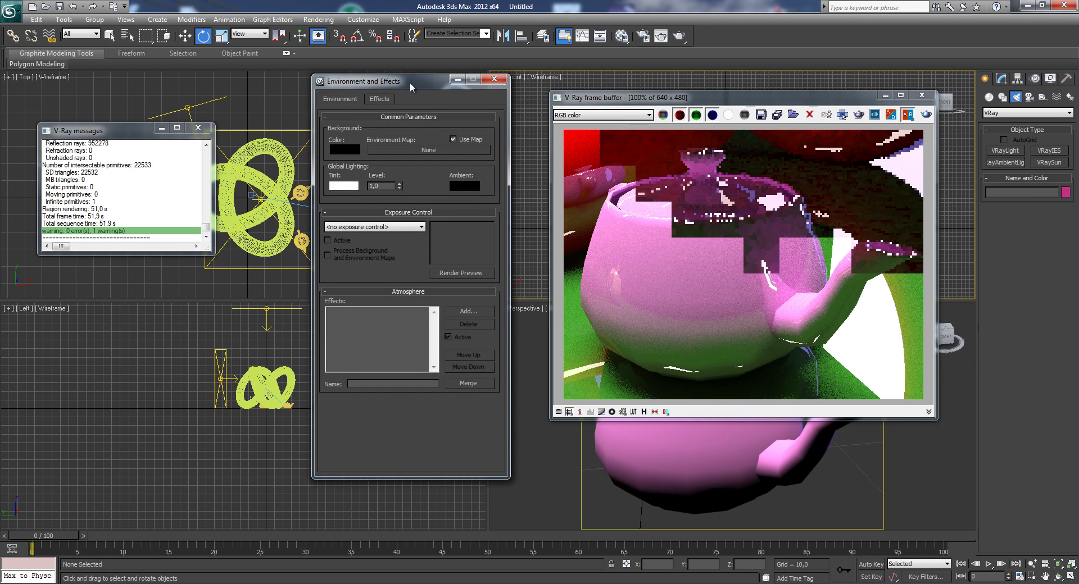
left_click_drag(410, 82, 383, 69)
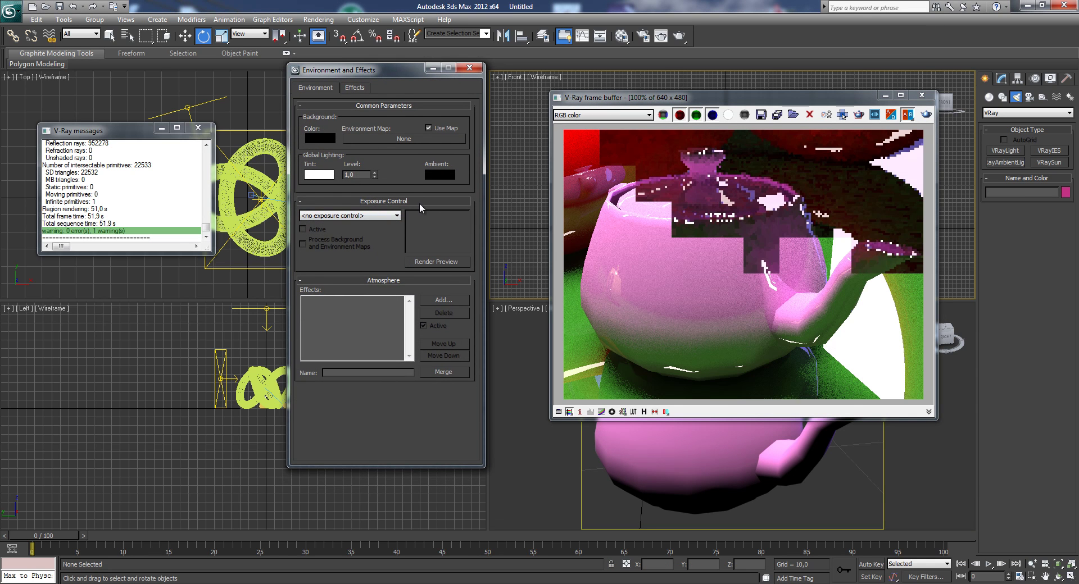
left_click(362, 216)
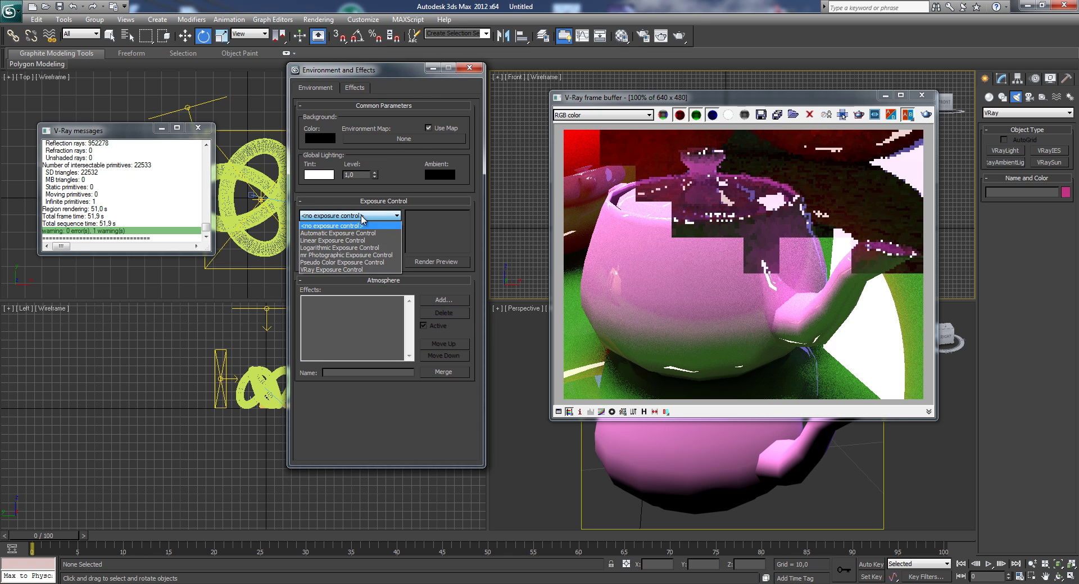
left_click(329, 270)
mouse_move(402, 72)
left_mouse_down()
mouse_move(376, 75)
mouse_move(409, 72)
left_mouse_up()
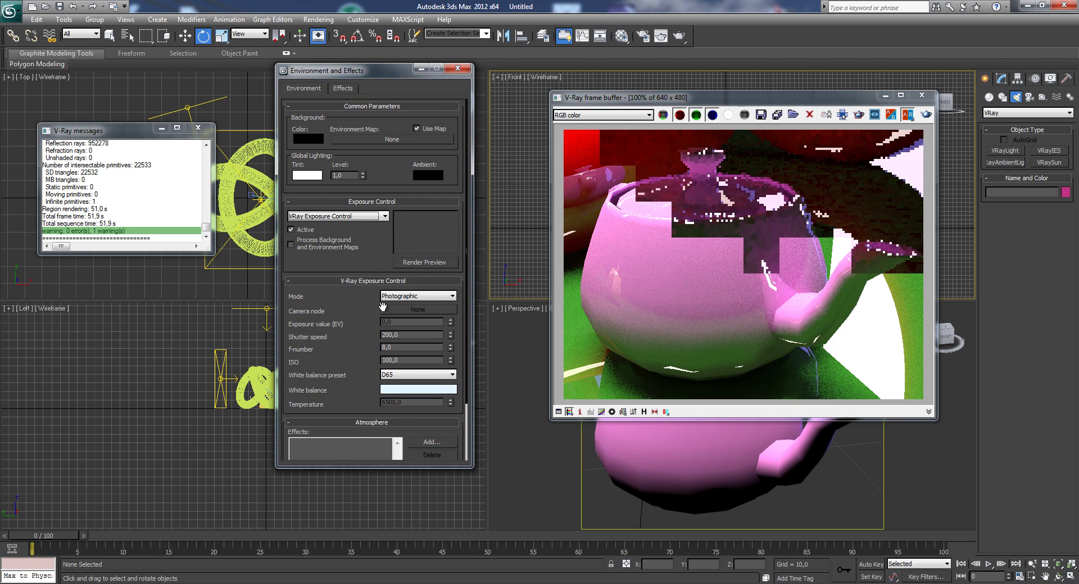
Switch the exposure mode to From EV parameter, then back to Photographic
left_click(417, 297)
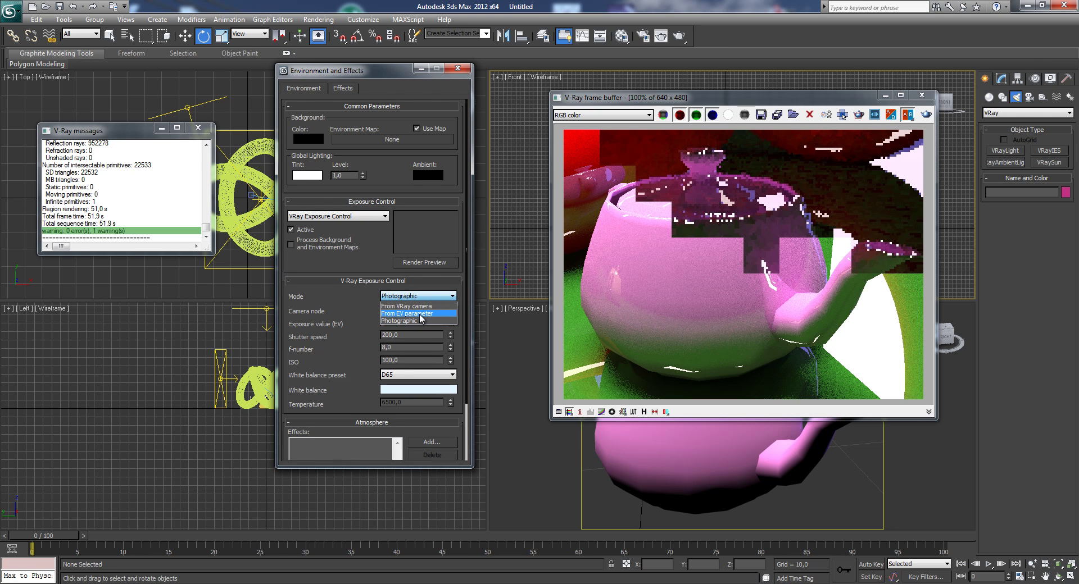
left_click(421, 313)
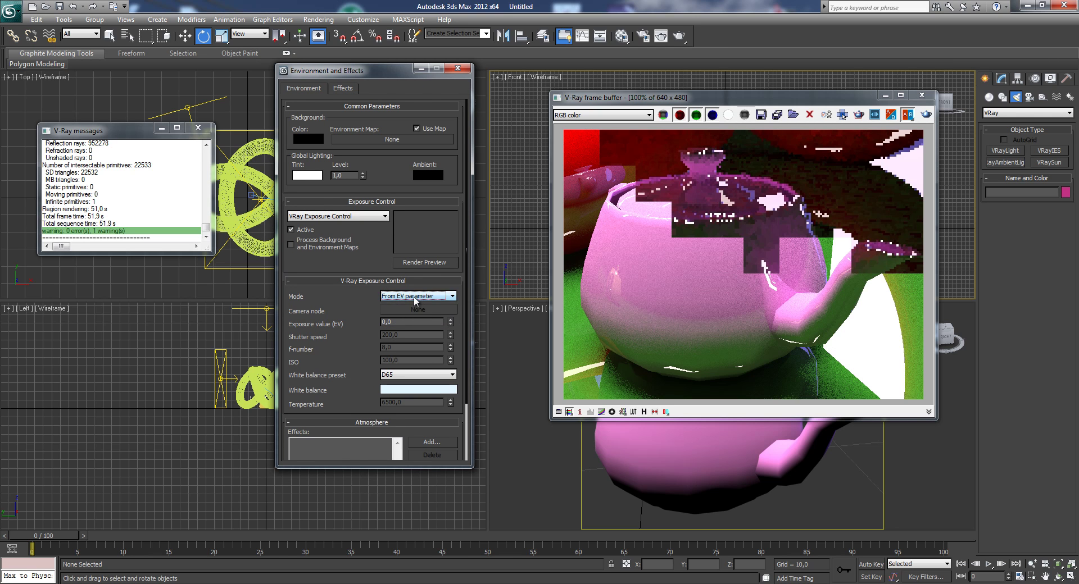
left_click(416, 298)
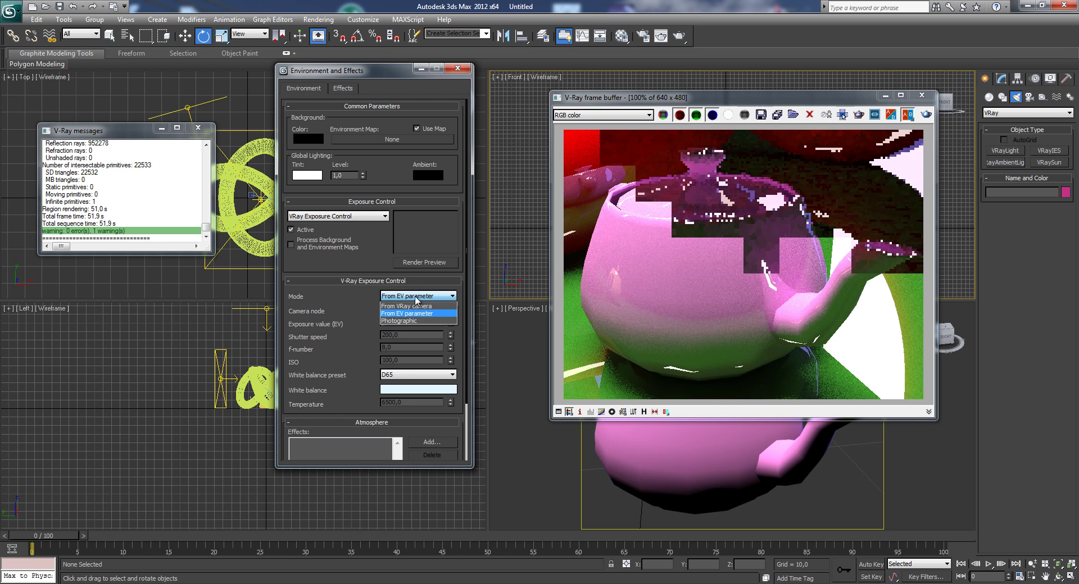
left_click(411, 321)
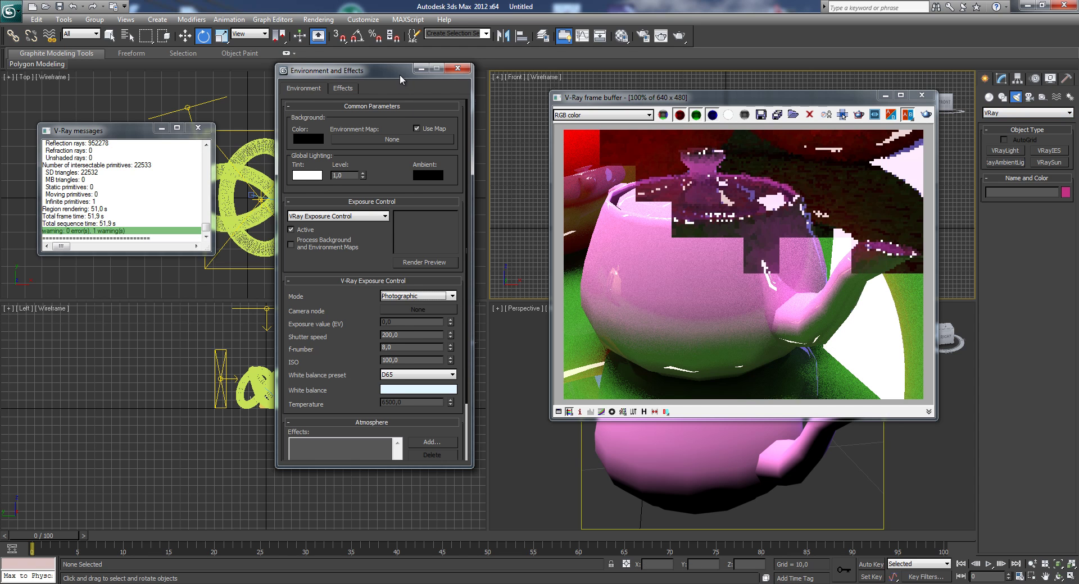
left_click_drag(402, 78, 226, 85)
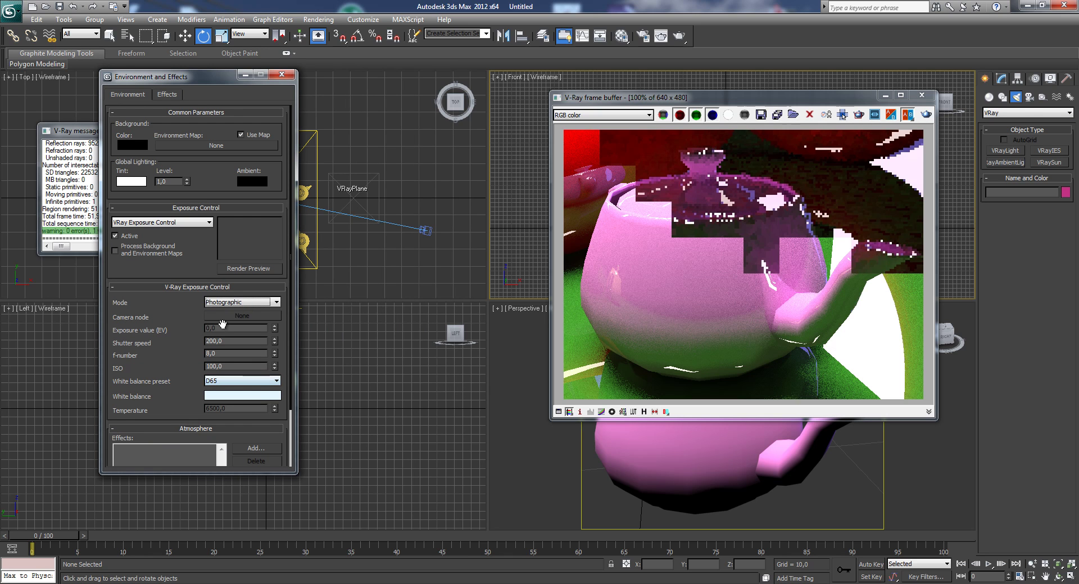
Pick VRayPhysicalCamera001 as the exposure camera node, then set the mode back to Photographic
left_click(246, 306)
left_click(236, 315)
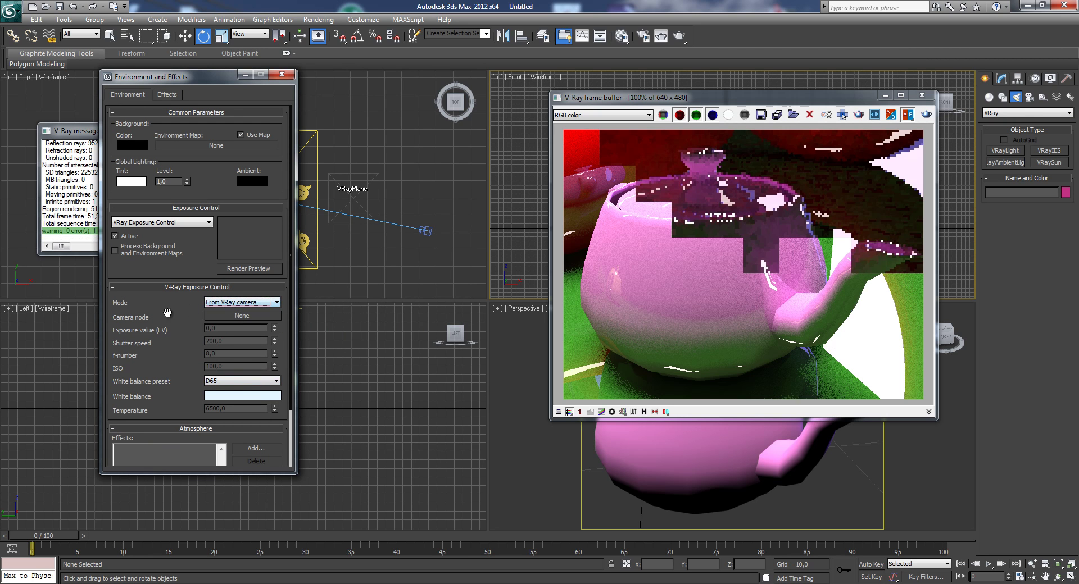
left_click(230, 318)
left_click(430, 231)
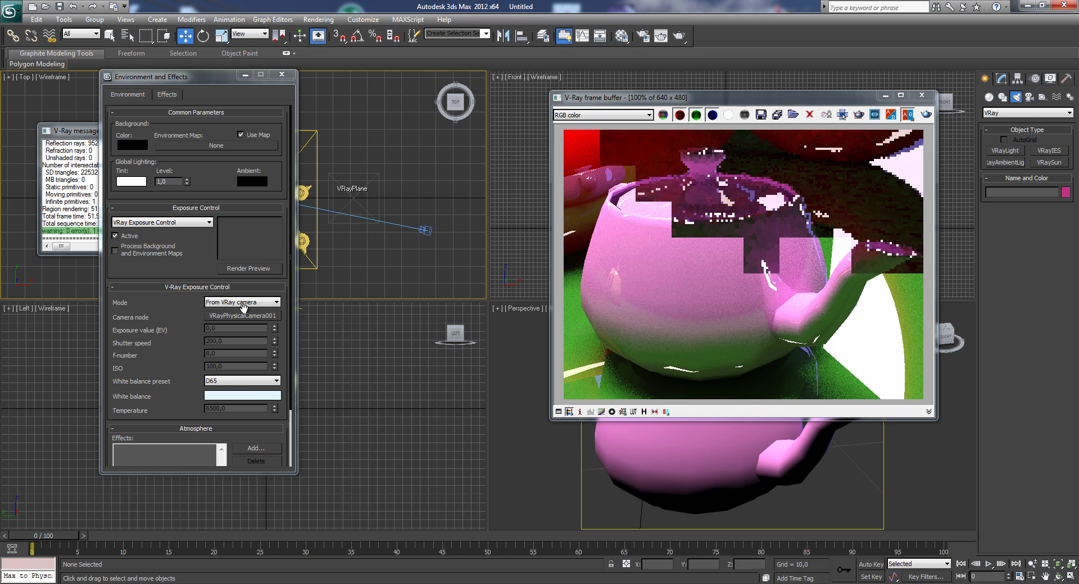
left_click(247, 303)
left_click(235, 328)
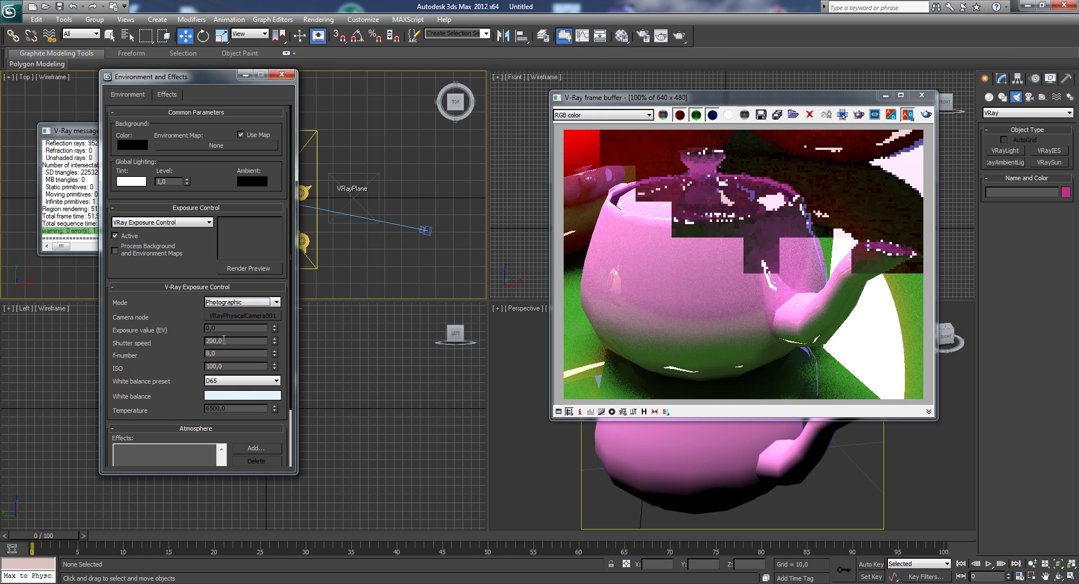
Change the V-Ray Exposure Control mode to From VRay camera, driven by VRayPhysicalCamera001
left_click(256, 382)
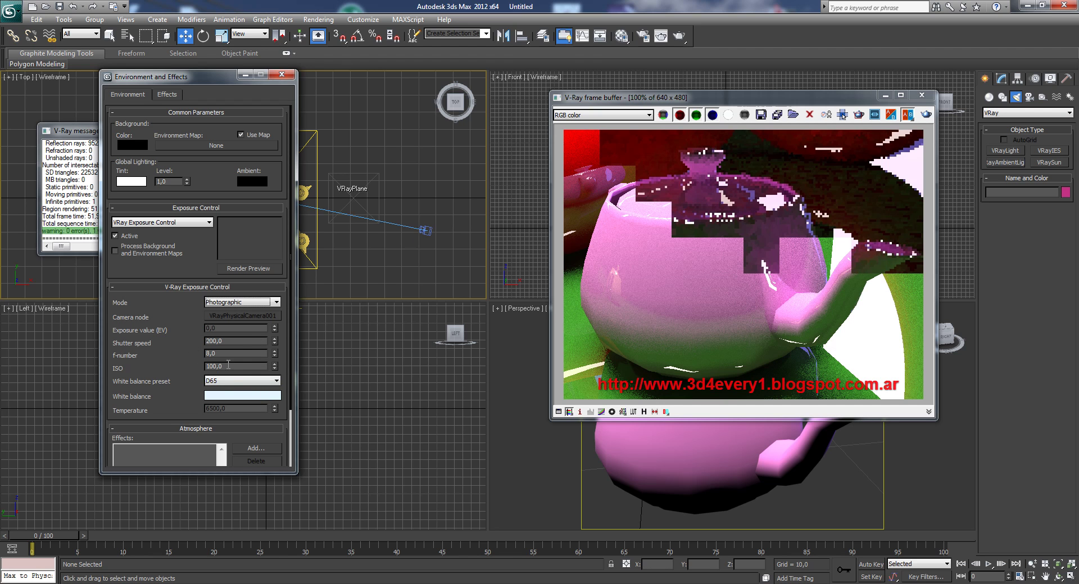
left_click(277, 302)
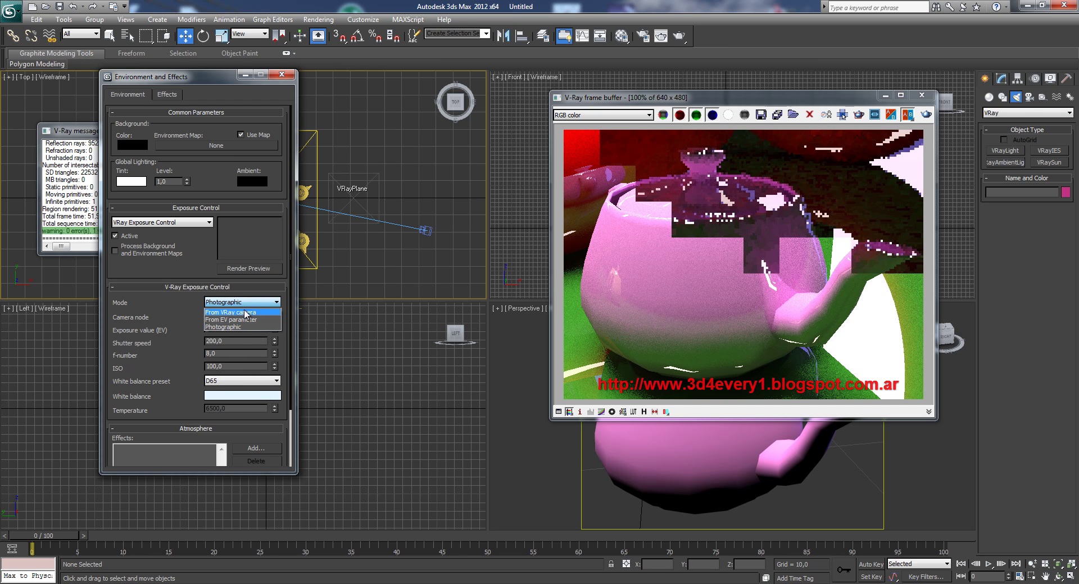
left_click(245, 313)
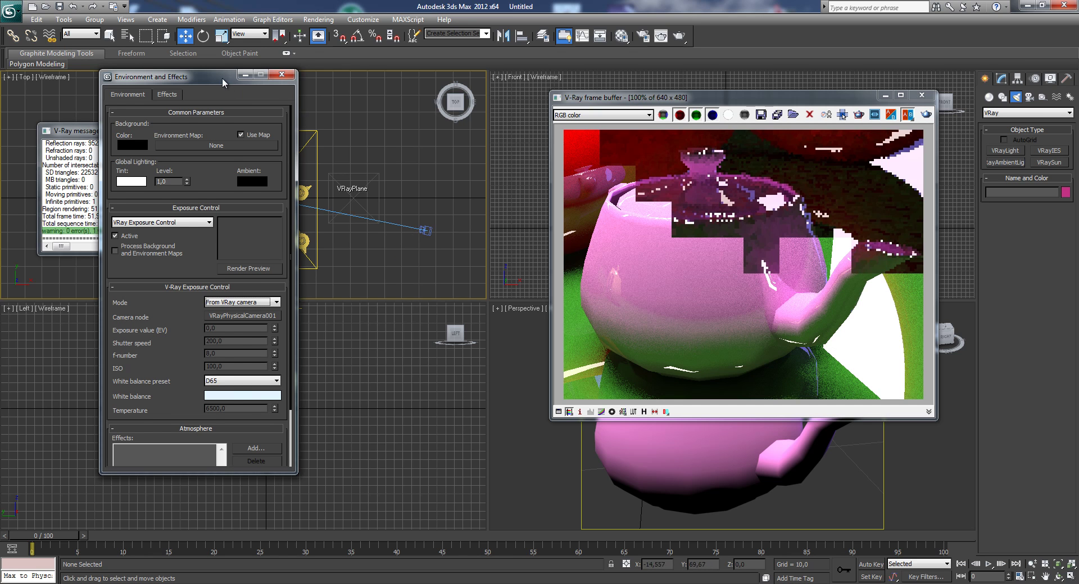
Re-render the pink teapot with Render last so VRayPhysicalCamera001 drives the exposure
left_click_drag(222, 83, 353, 105)
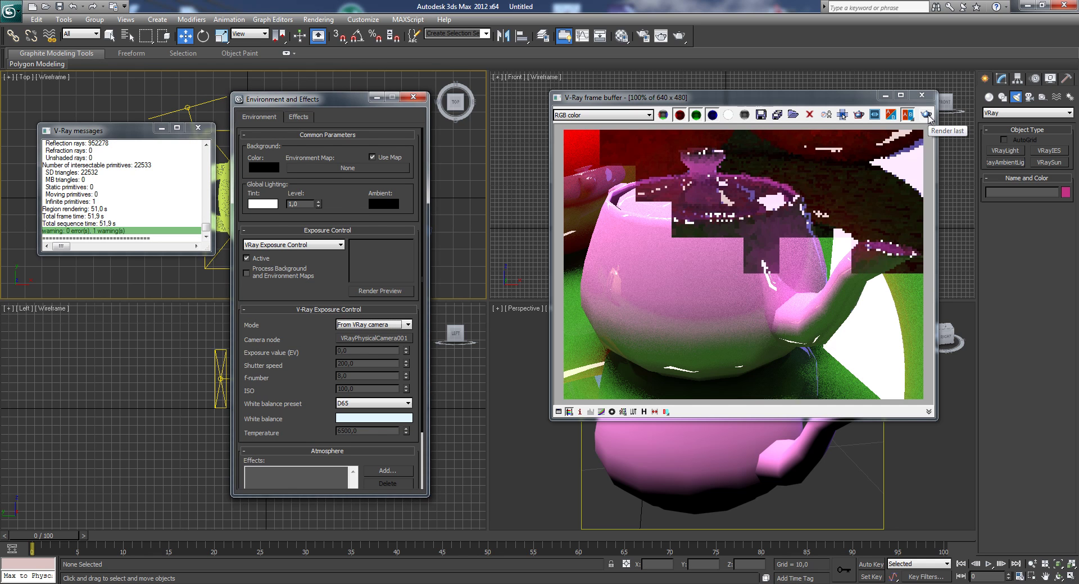
left_click(926, 115)
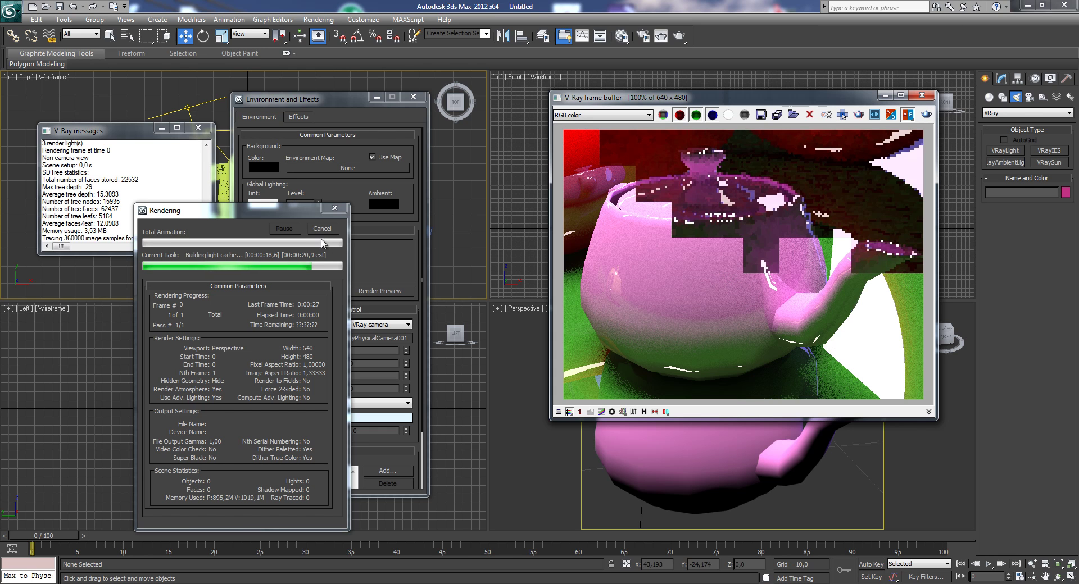
mouse_move(276, 209)
left_mouse_down()
mouse_move(187, 184)
mouse_move(152, 99)
left_mouse_up()
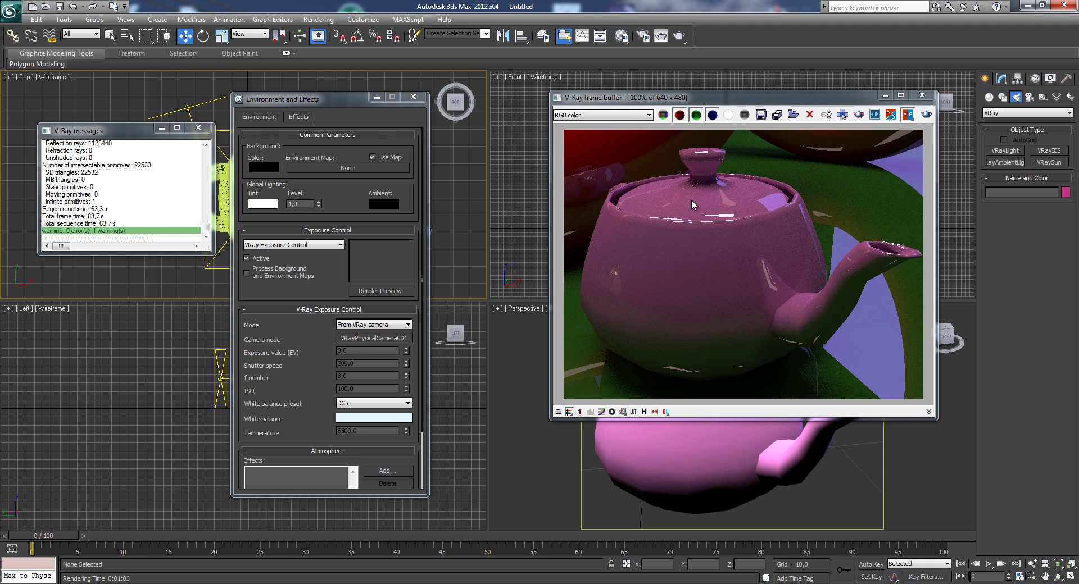
Move the rendered image aside and switch the lower-right viewport to VRayPhysicalCamera001
left_click_drag(584, 97, 228, 71)
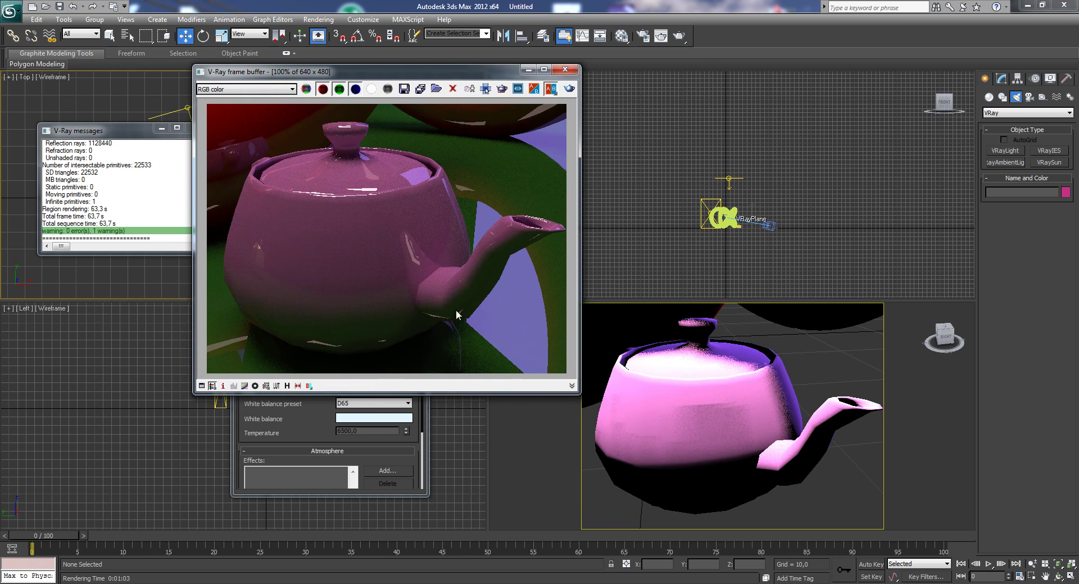
left_click(558, 423)
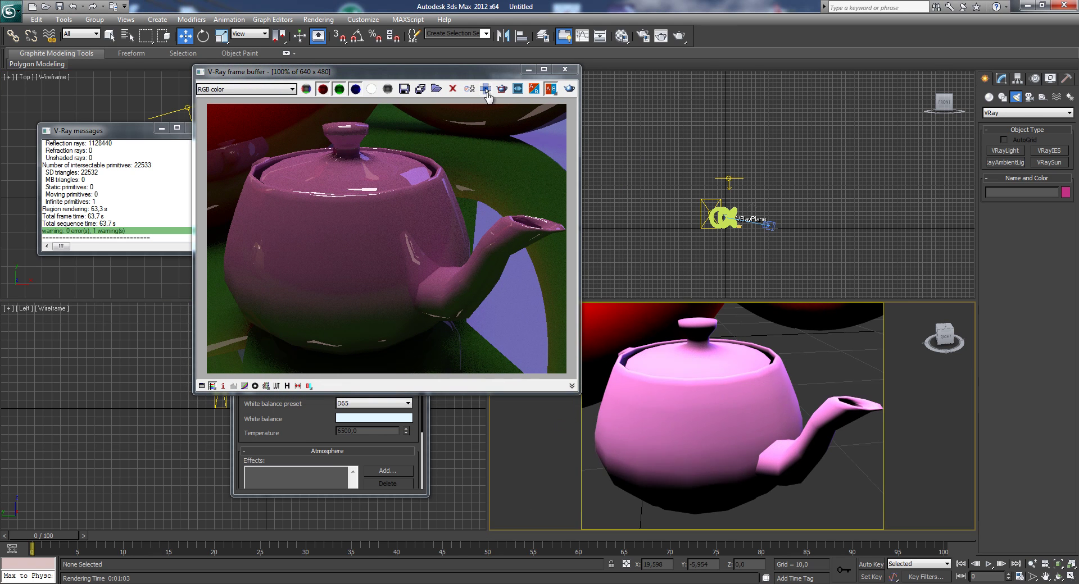
left_click_drag(300, 76, 119, 79)
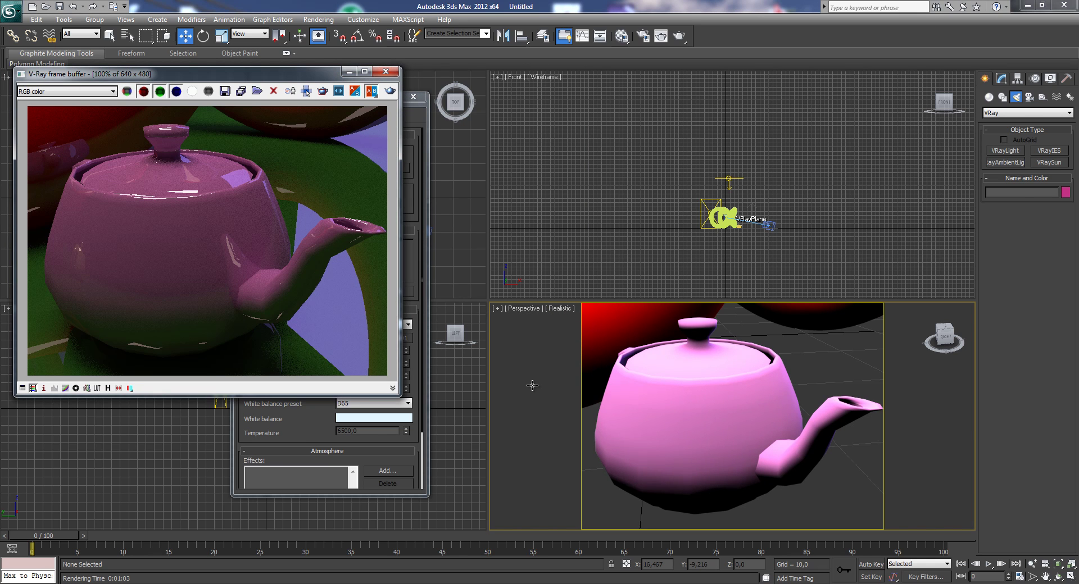
key("c")
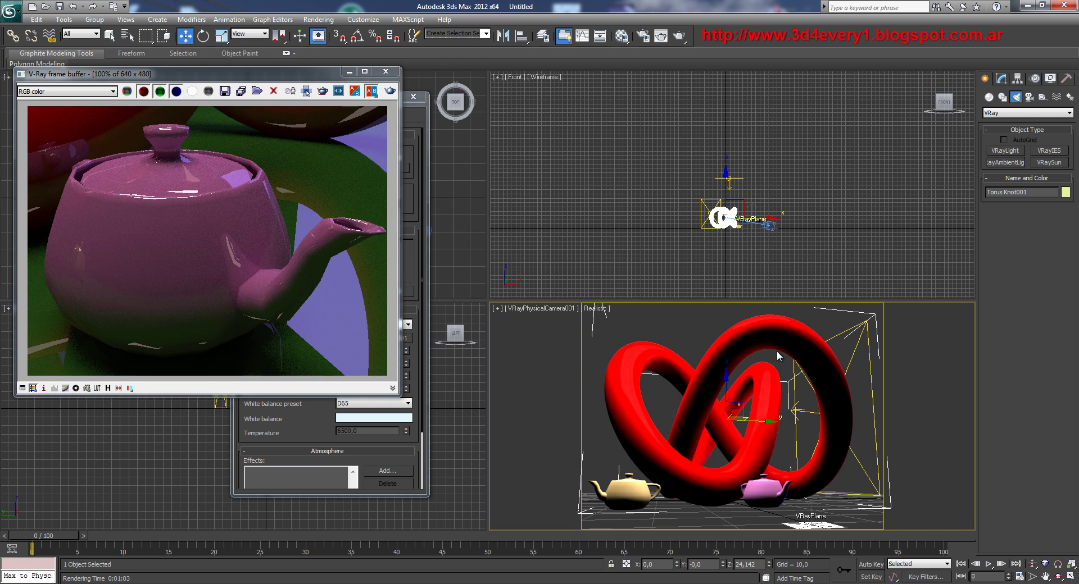
Frame the cream teapot beside the red knot in a free Perspective view and render it
left_click(546, 384)
key("p")
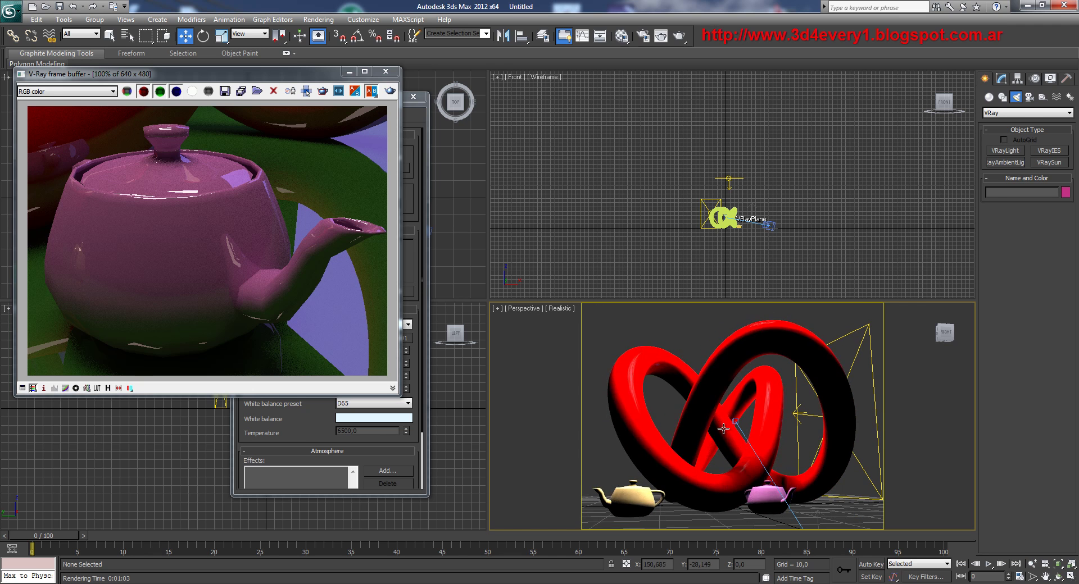
mouse_move(726, 431)
middle_mouse_down("alt")
mouse_move(729, 483)
mouse_move(679, 457)
mouse_move(717, 482)
mouse_move(651, 466)
mouse_move(743, 444)
middle_mouse_up("alt")
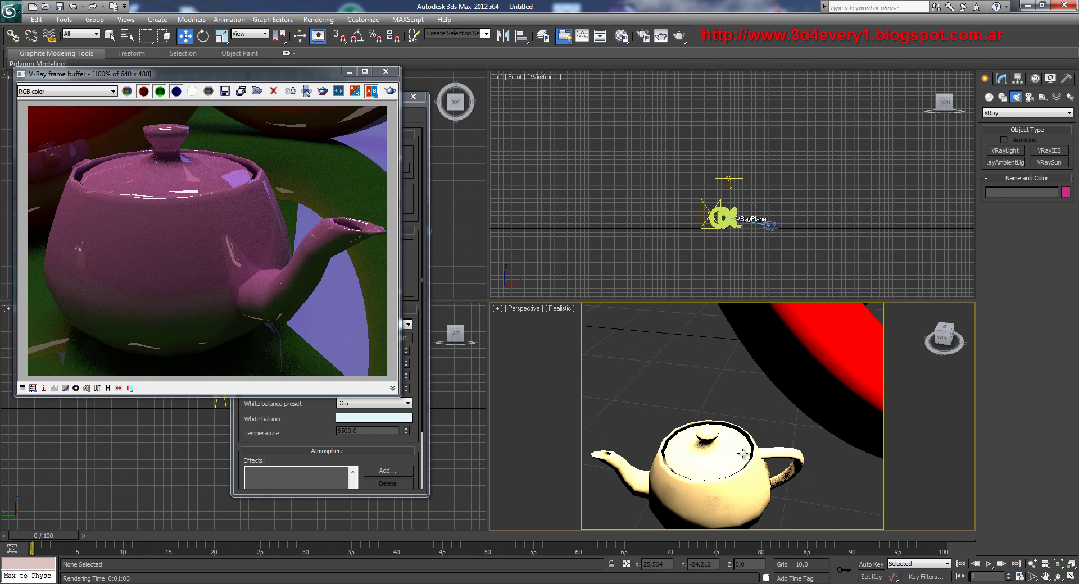
scroll(750, 433, "up", 2)
scroll(773, 400, "up", 3)
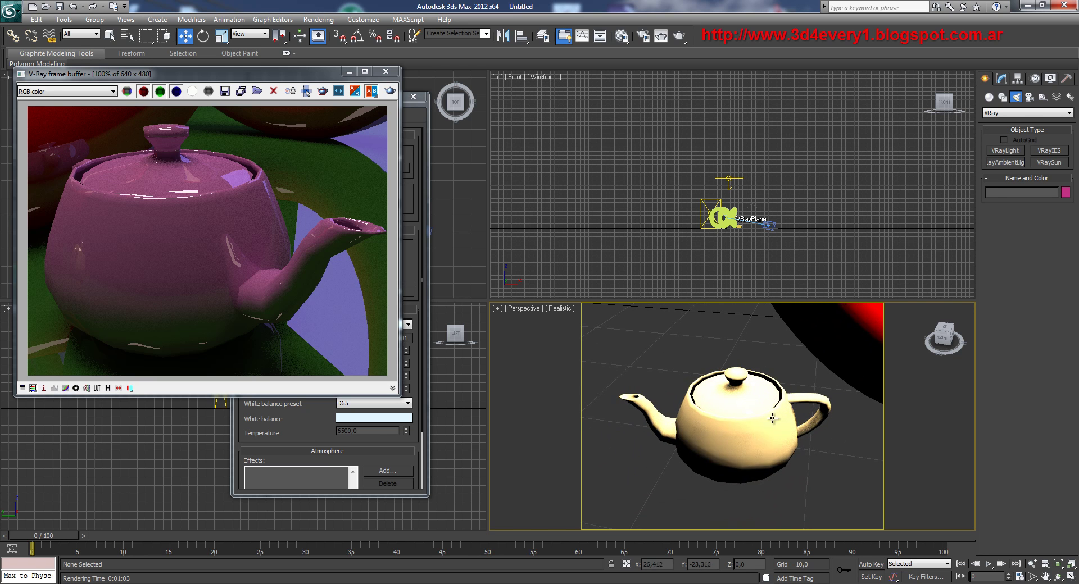
scroll(759, 410, "down", 3)
middle_click_drag(750, 419, 770, 428)
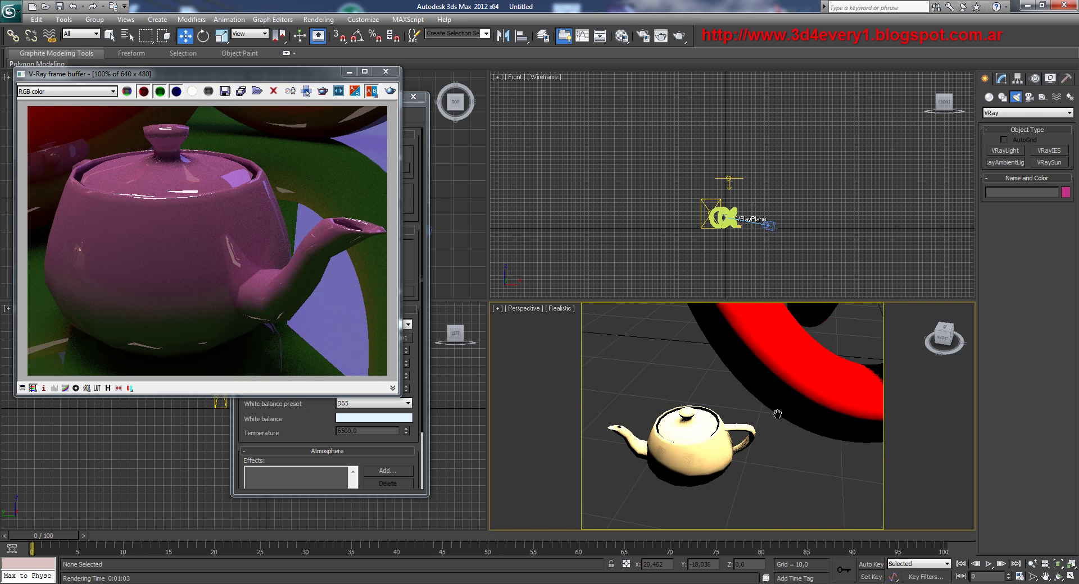
left_click(390, 91)
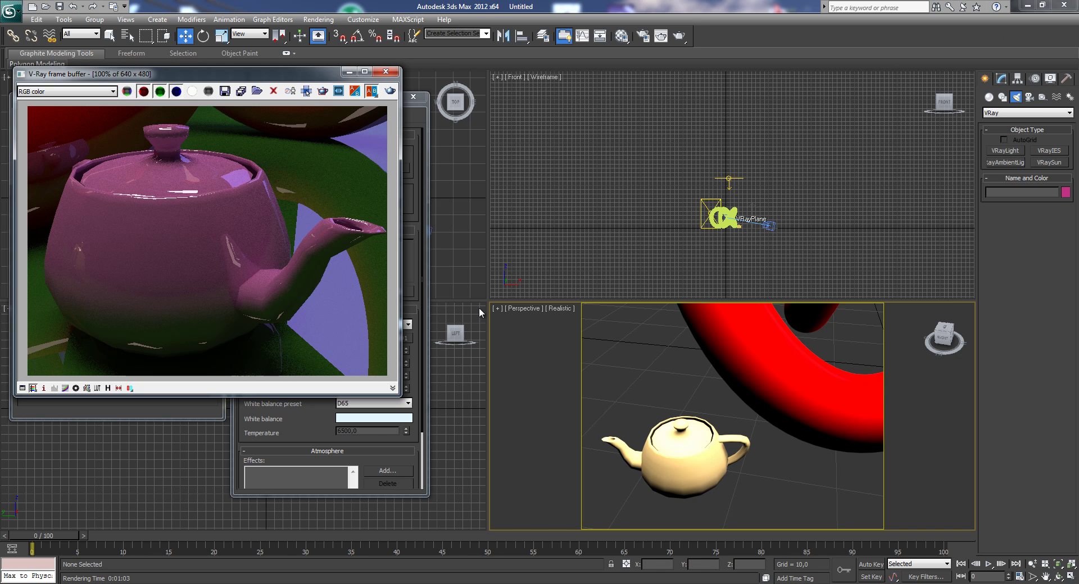
Move the V-Ray frame buffer right while the cream teapot render completes
mouse_move(271, 81)
left_mouse_down()
mouse_move(725, 94)
mouse_move(700, 91)
left_mouse_up()
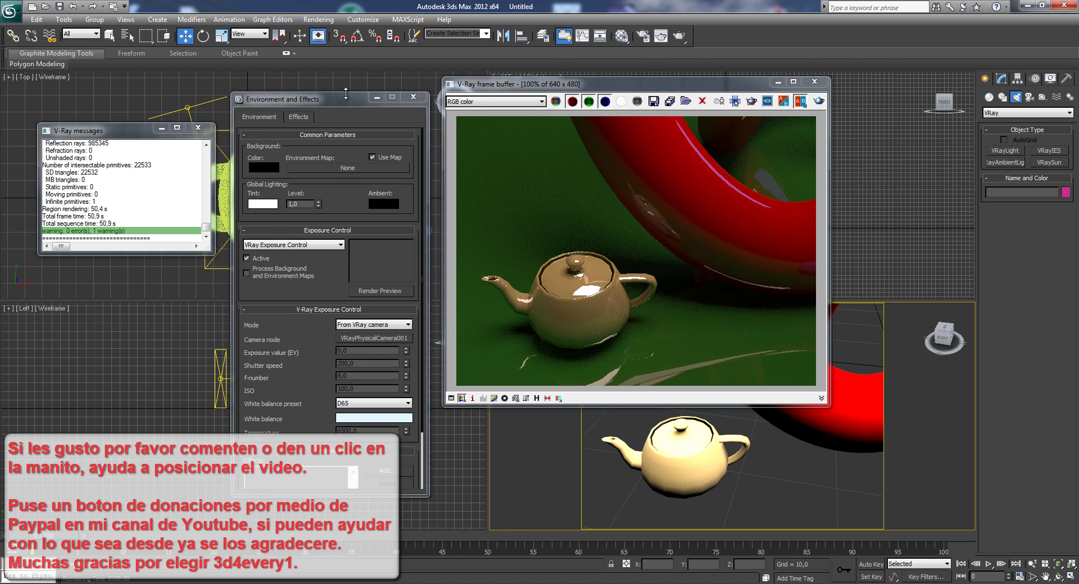
left_click_drag(344, 96, 128, 98)
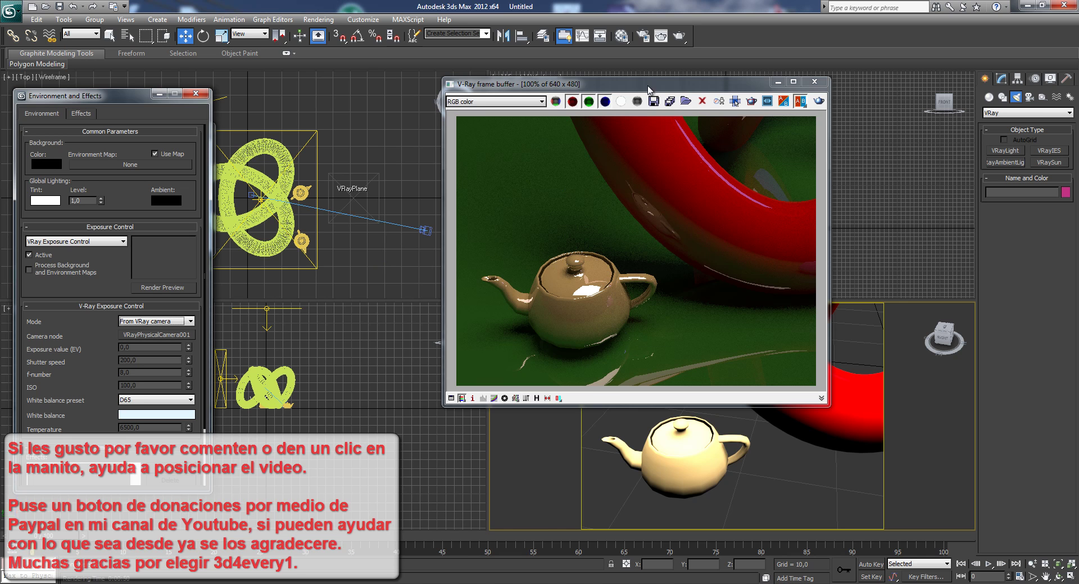
left_click_drag(648, 85, 645, 93)
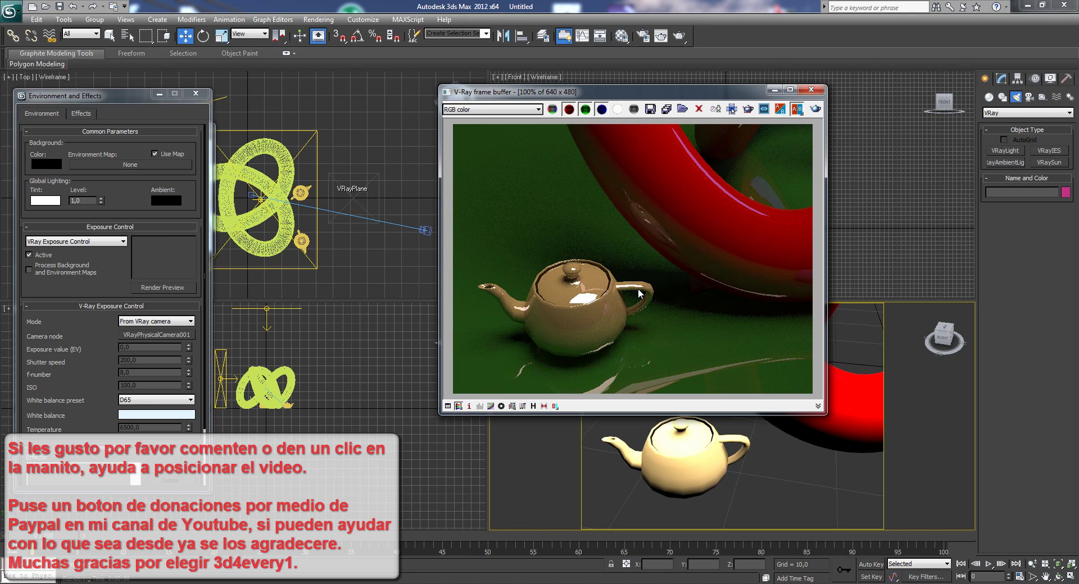
mouse_move(119, 95)
left_mouse_down()
mouse_move(302, 102)
mouse_move(339, 91)
left_mouse_up()
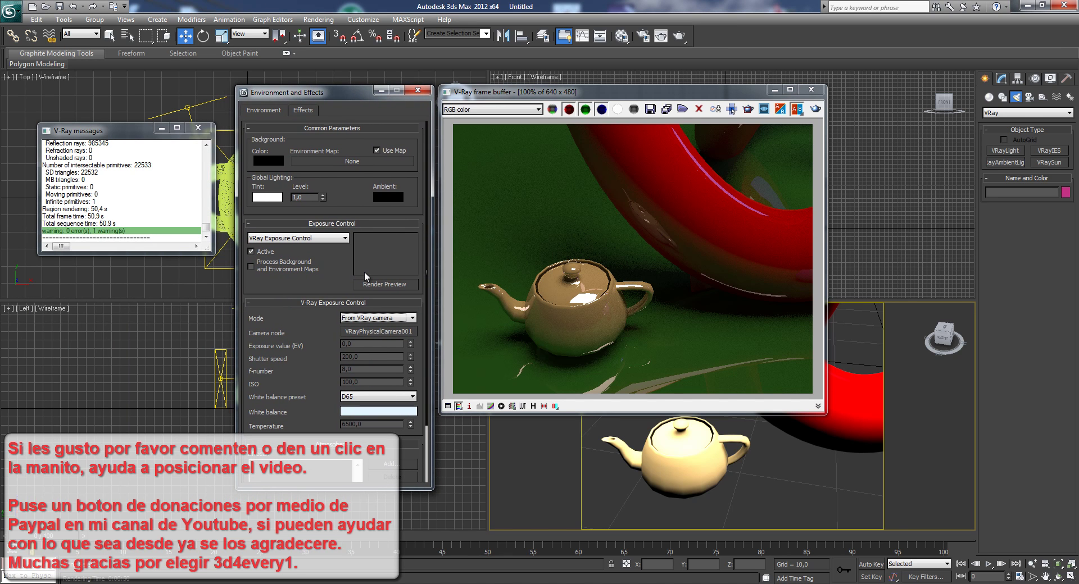